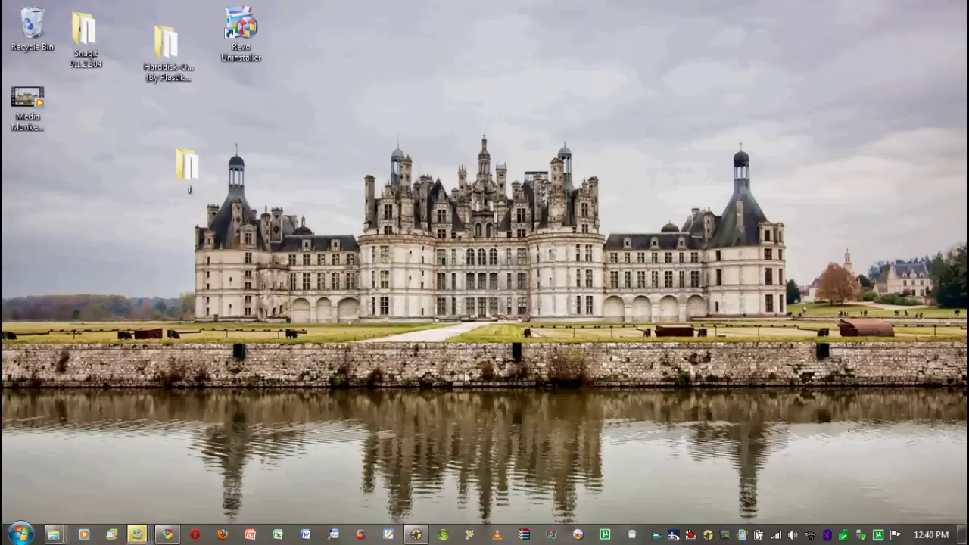
Switch to MediaMonkey and enlarge the library tree by shrinking the album art and Now Playing areas below it.
click(417, 535)
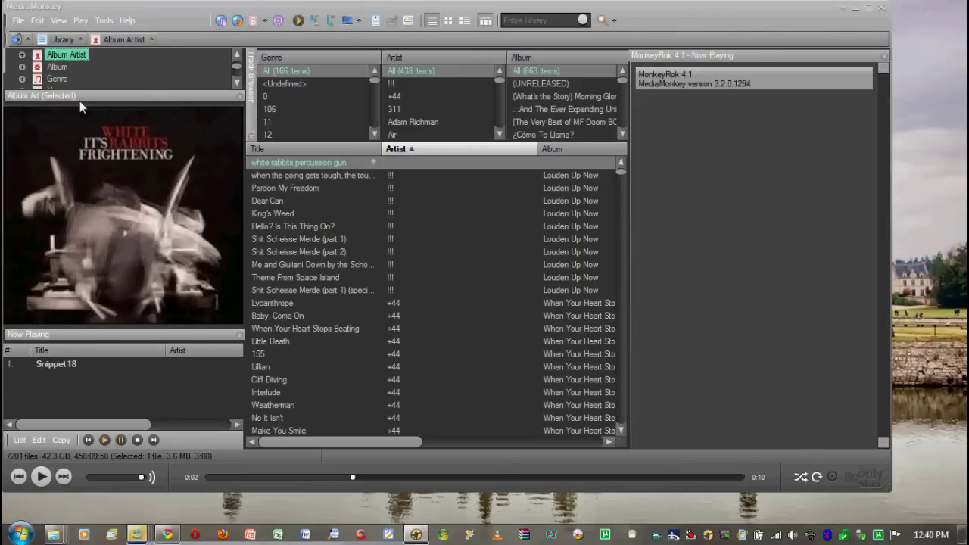
drag(81, 91, 78, 209)
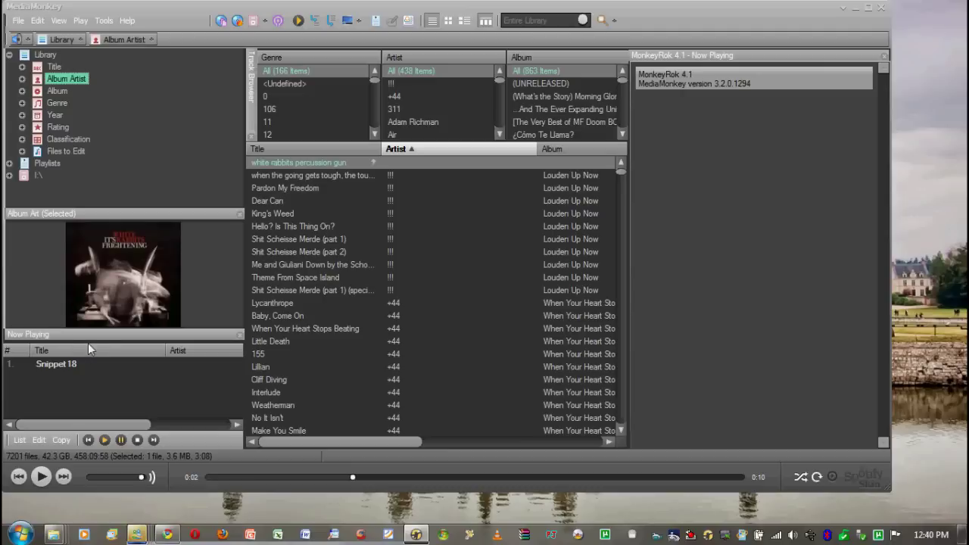
drag(89, 333, 93, 356)
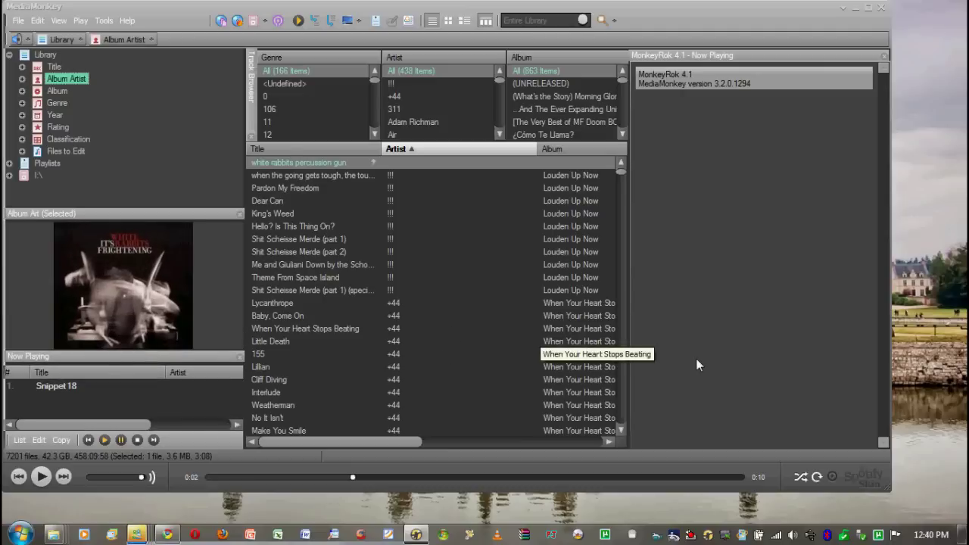
Start adding tracks to the library and clear all folder selections under My Computer.
click(23, 20)
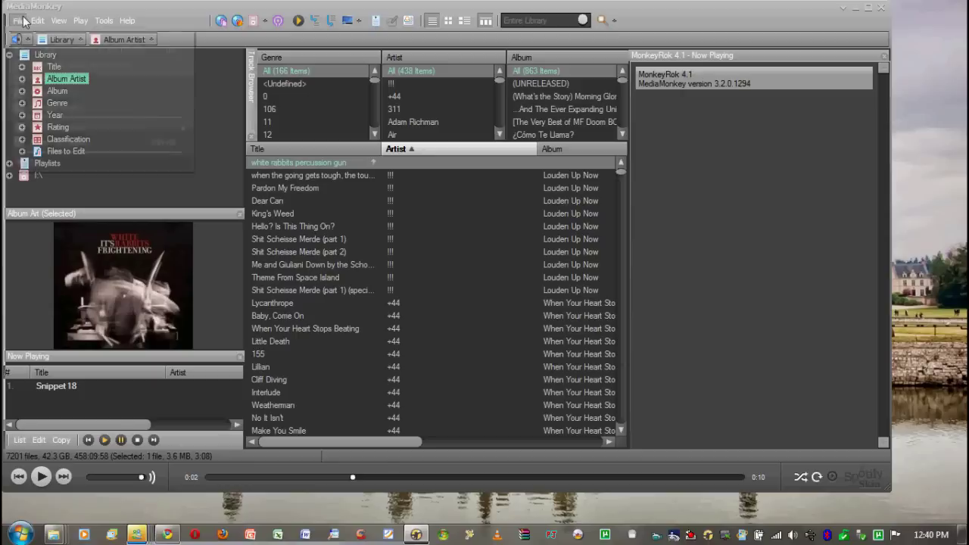
mouse_move(38, 21)
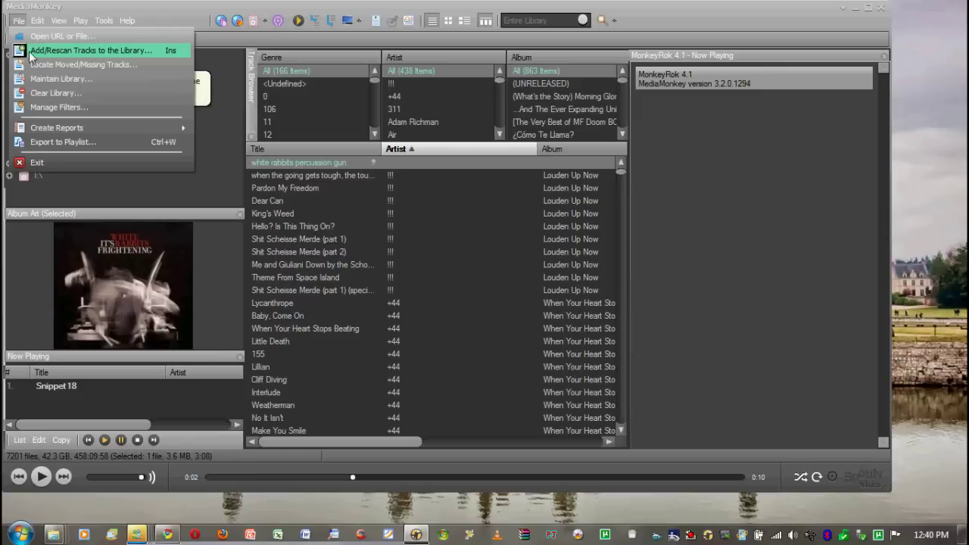
click(31, 53)
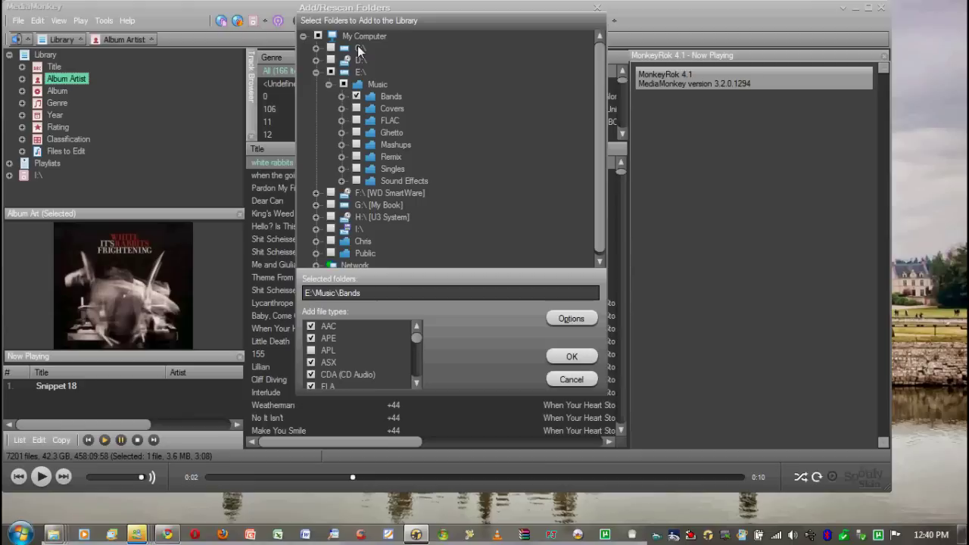
click(319, 36)
click(319, 36)
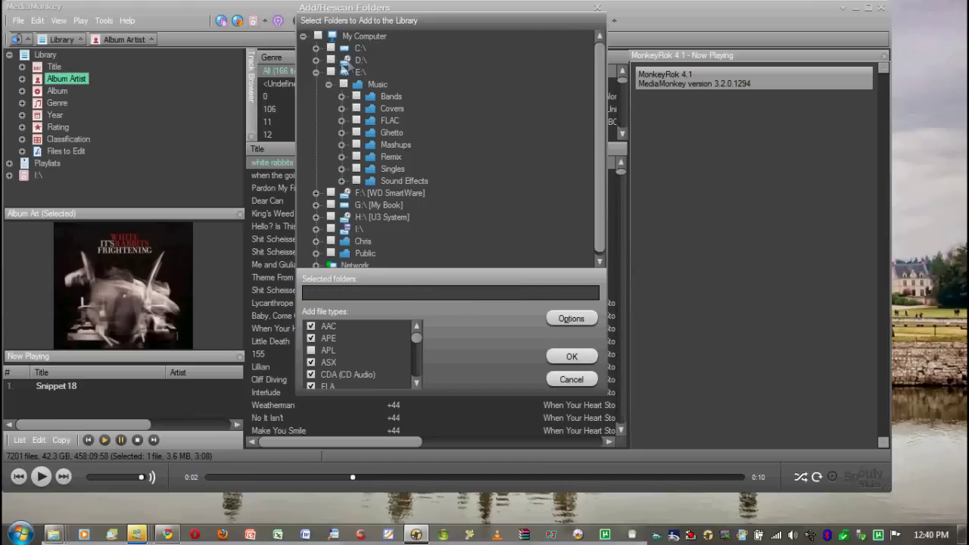
Select the theBig folder inside the user's Music folder on drive C and scan it into the library.
click(320, 72)
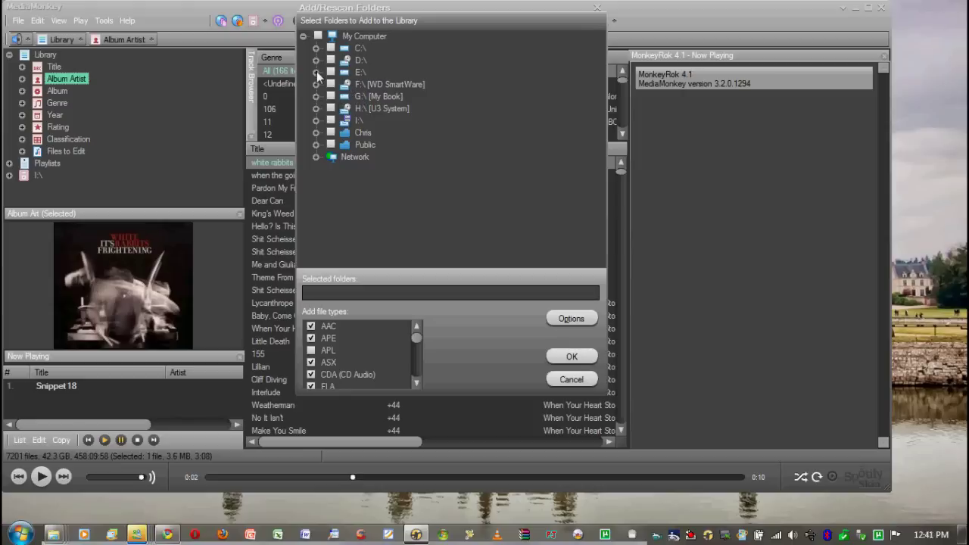
click(315, 48)
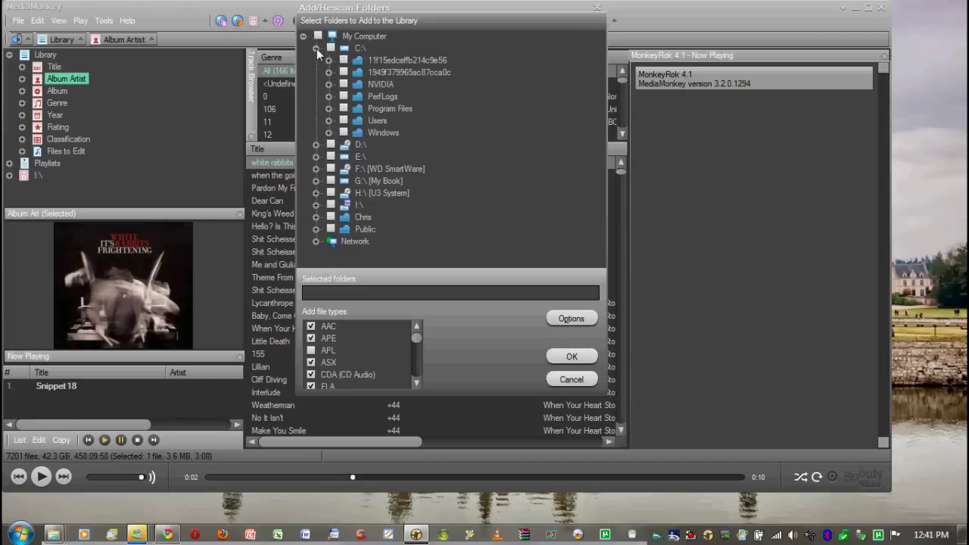
click(329, 120)
click(341, 133)
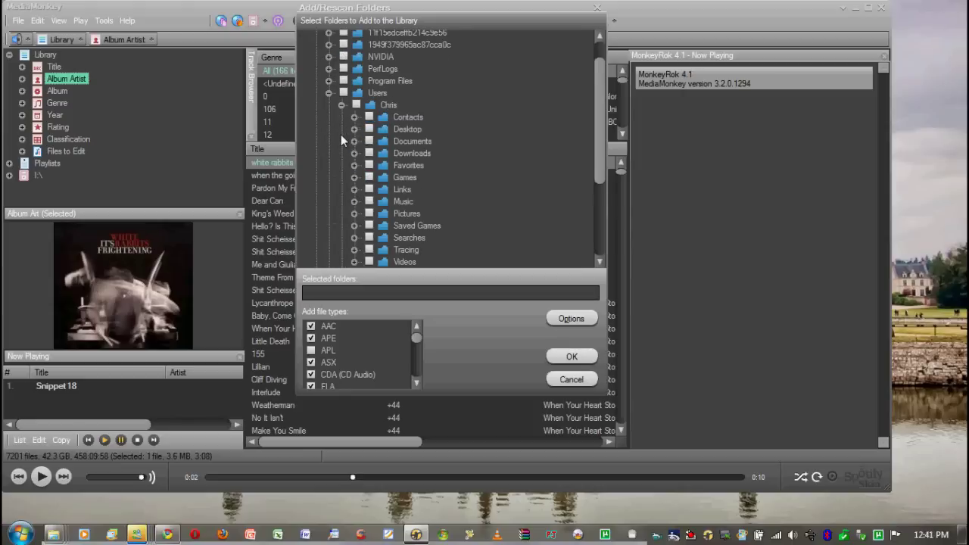
click(354, 201)
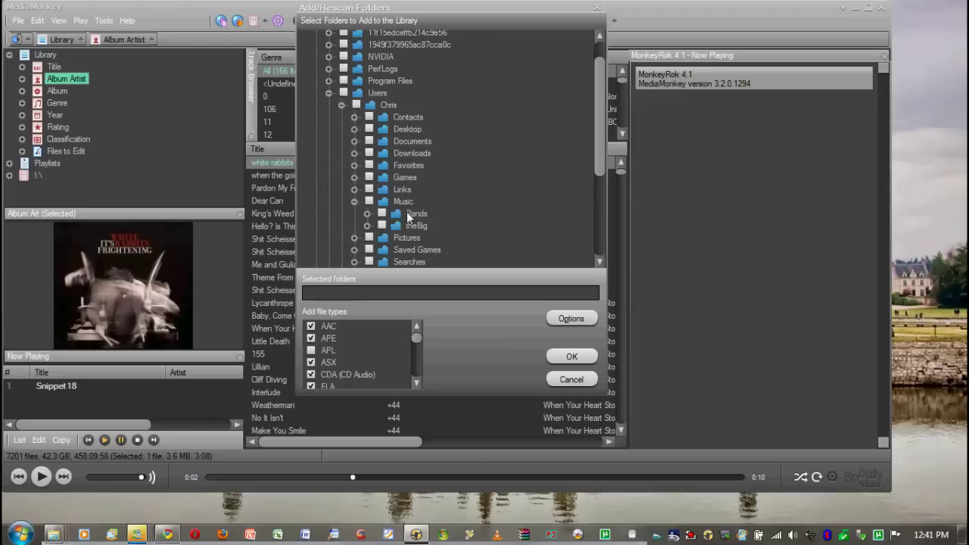
click(382, 225)
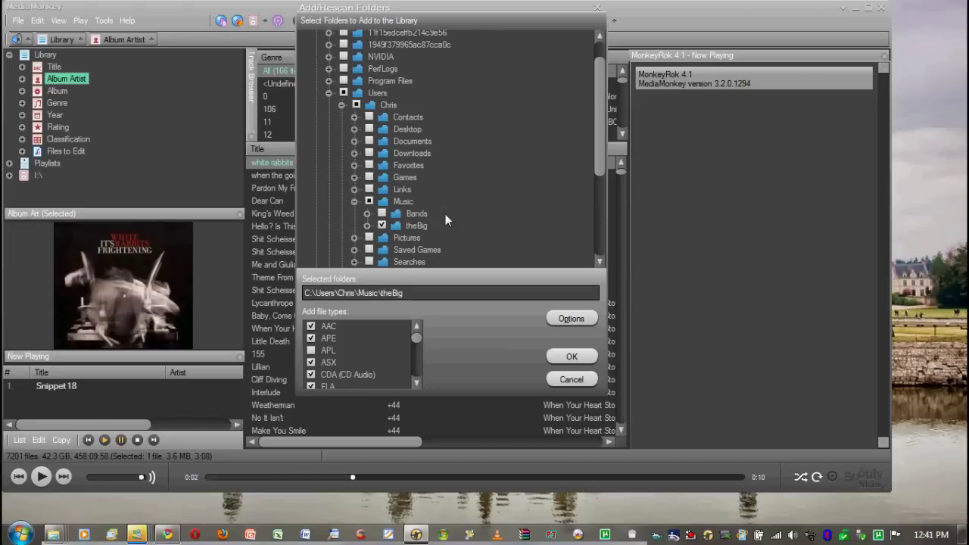
click(566, 357)
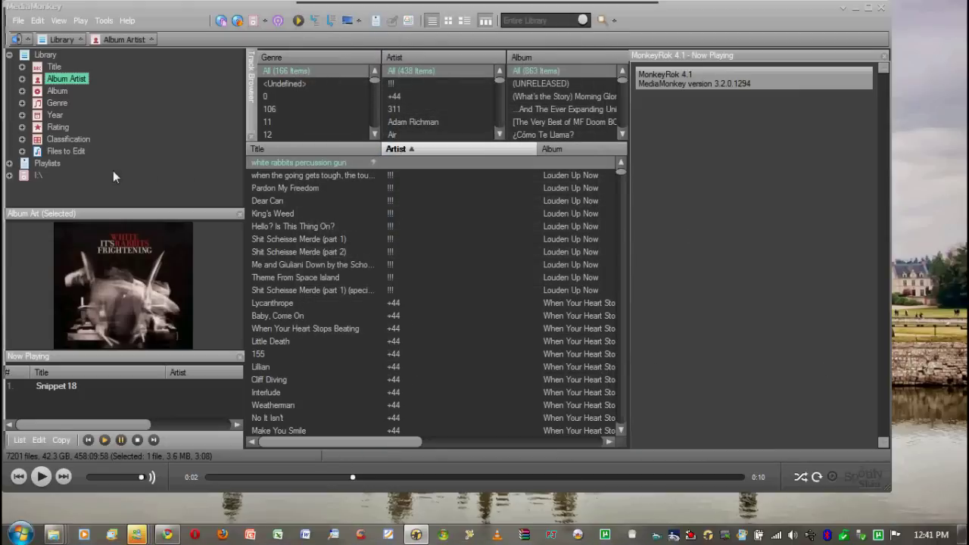
Look over the playlists in the library tree and collapse them again.
click(9, 164)
scroll(227, 170, down, 1)
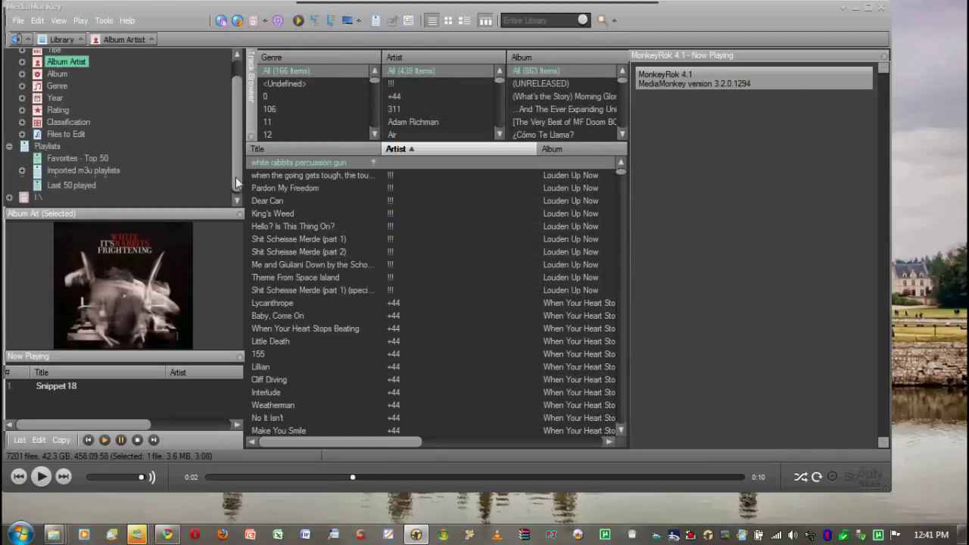
click(9, 141)
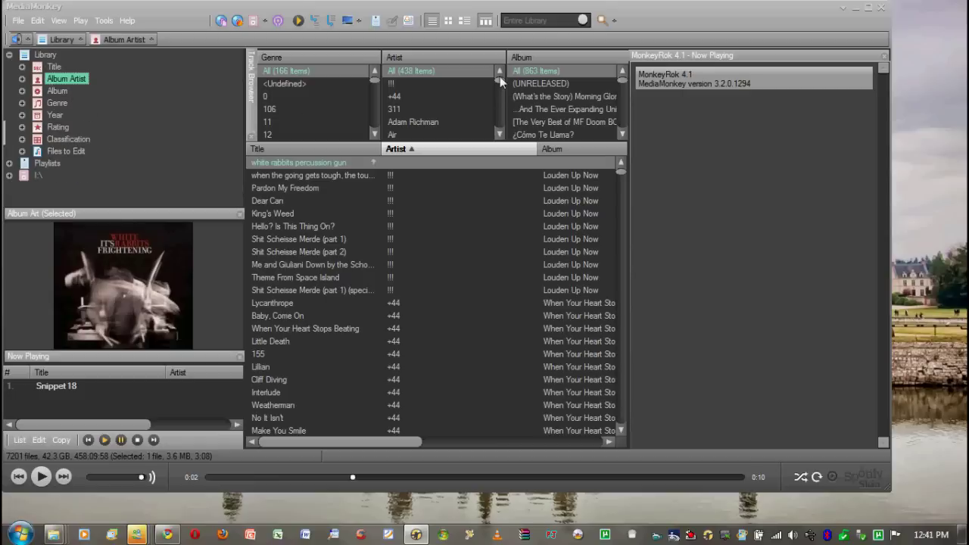
Search the entire library for "the big pi" and filter the results by the artist The Big Pink.
drag(498, 79, 503, 97)
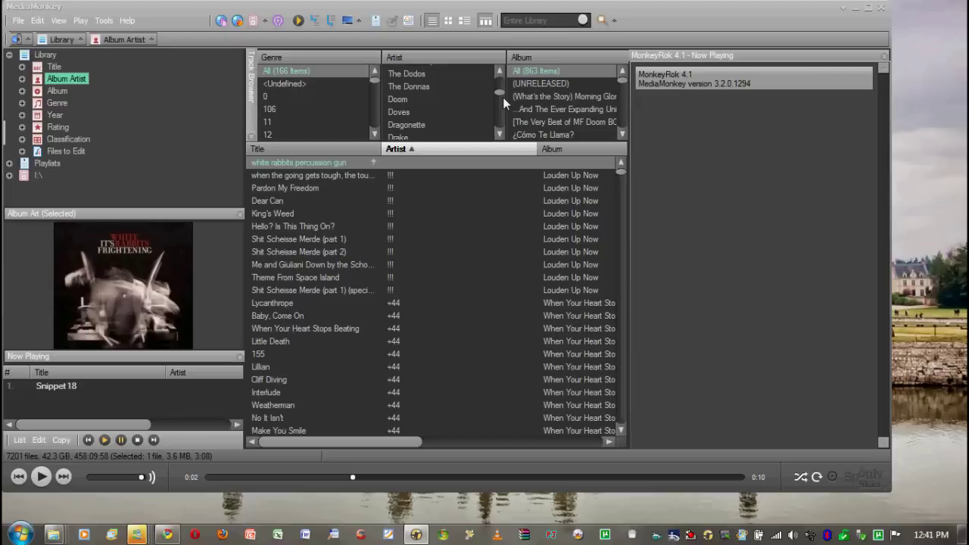
click(522, 20)
text(the big pi)
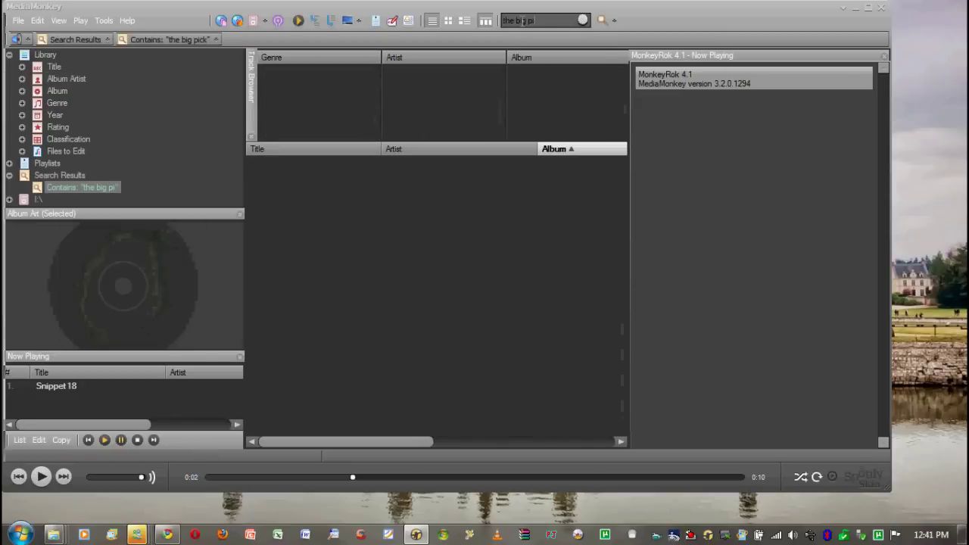
click(430, 83)
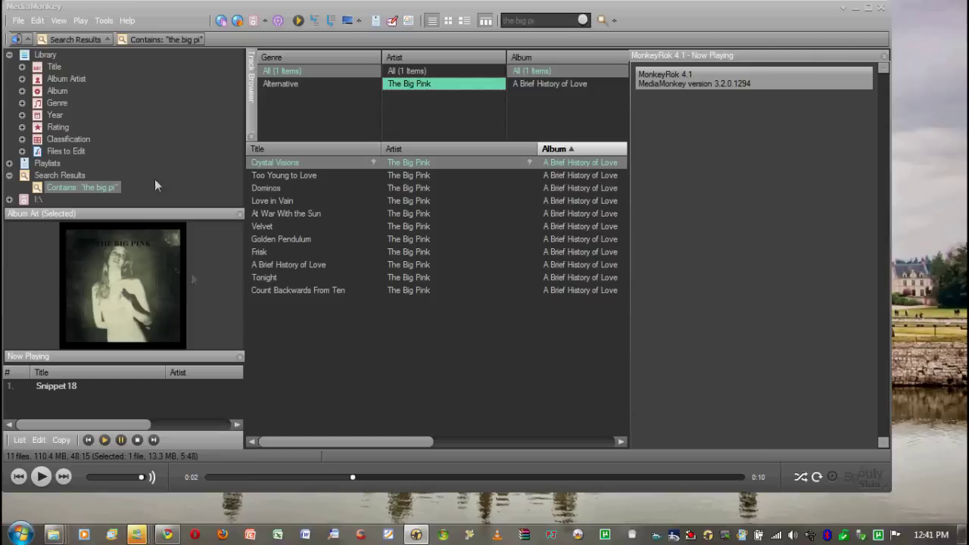
Open the File Monitor settings in the program options and reposition the options window.
click(18, 22)
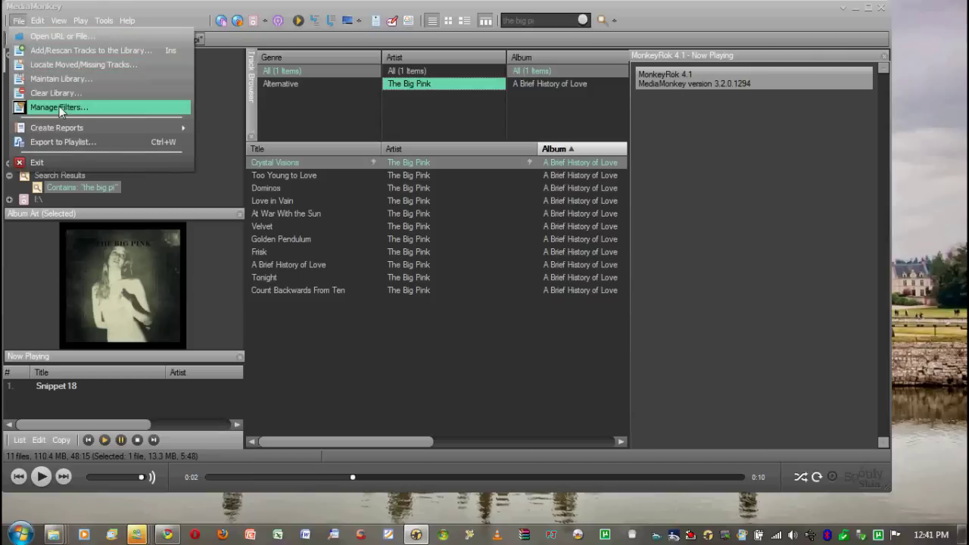
mouse_move(106, 23)
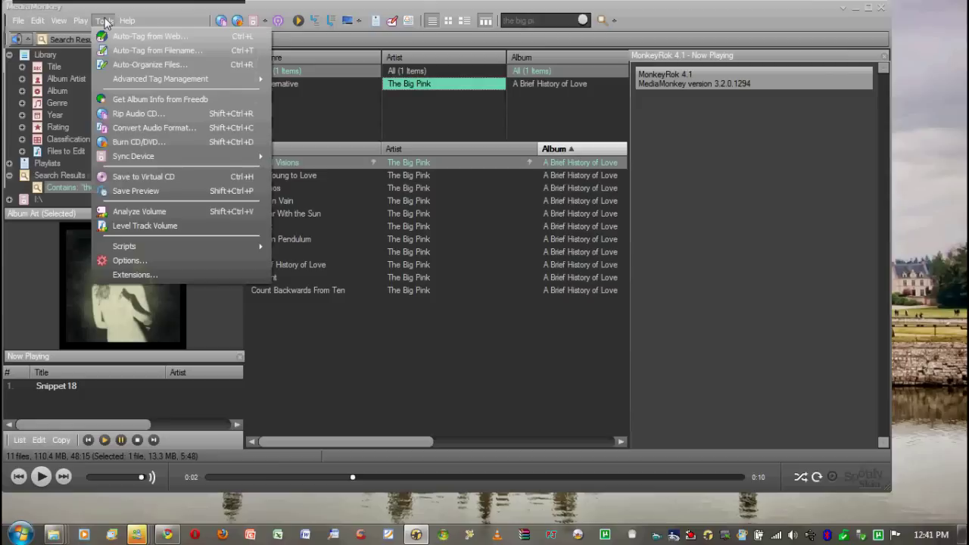
click(139, 259)
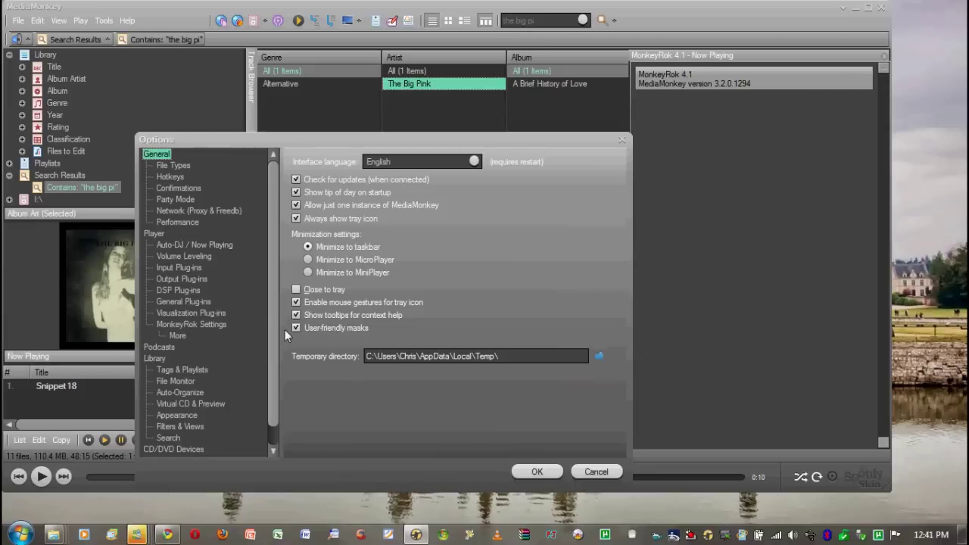
scroll(276, 356, down, 1)
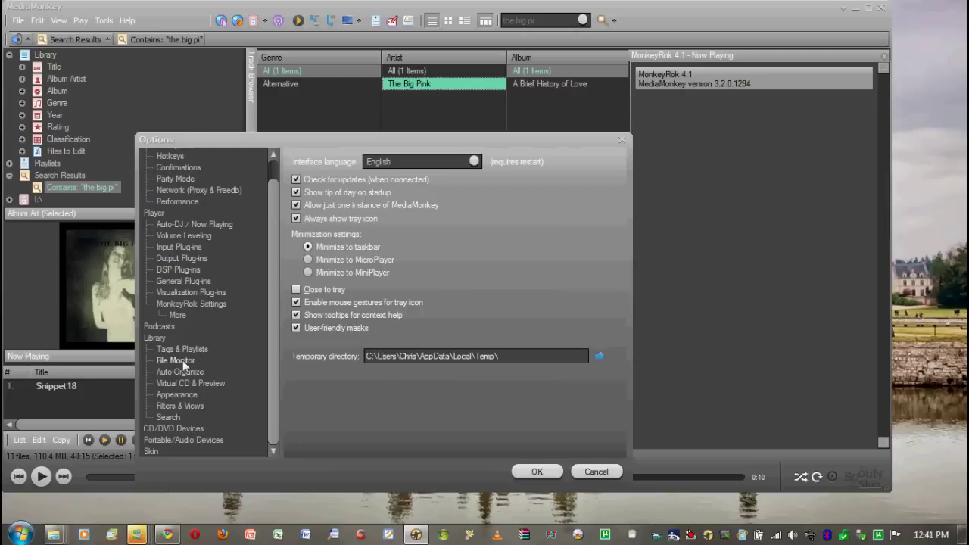
drag(330, 143, 330, 123)
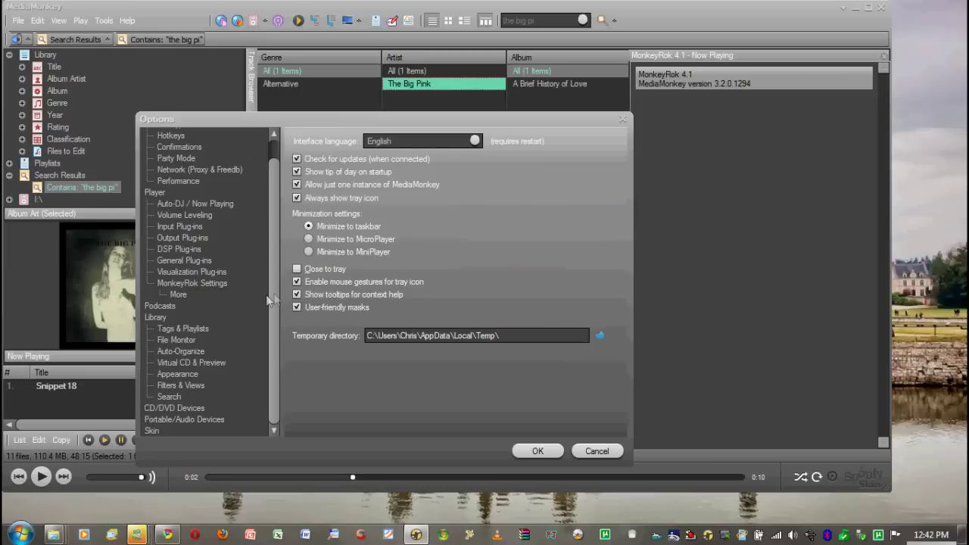
click(176, 340)
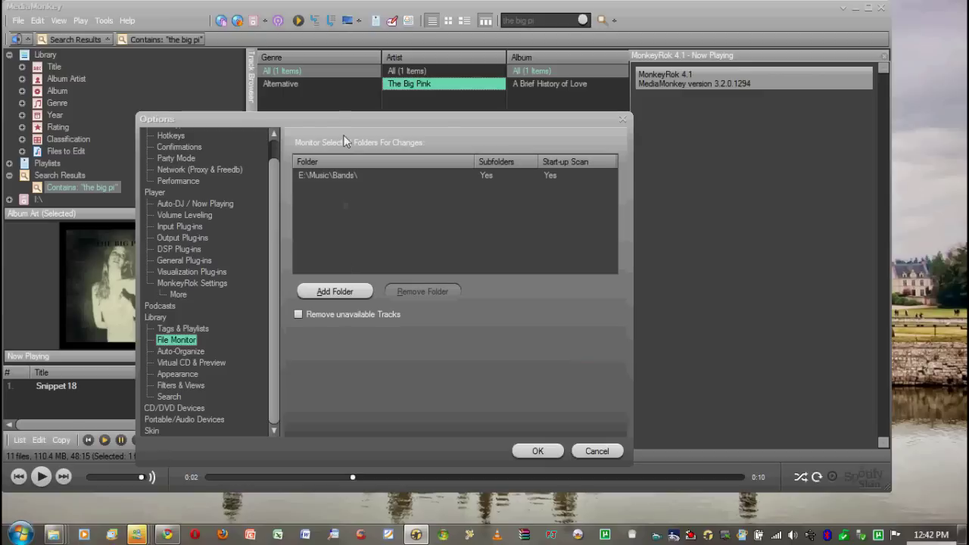
drag(338, 119, 342, 160)
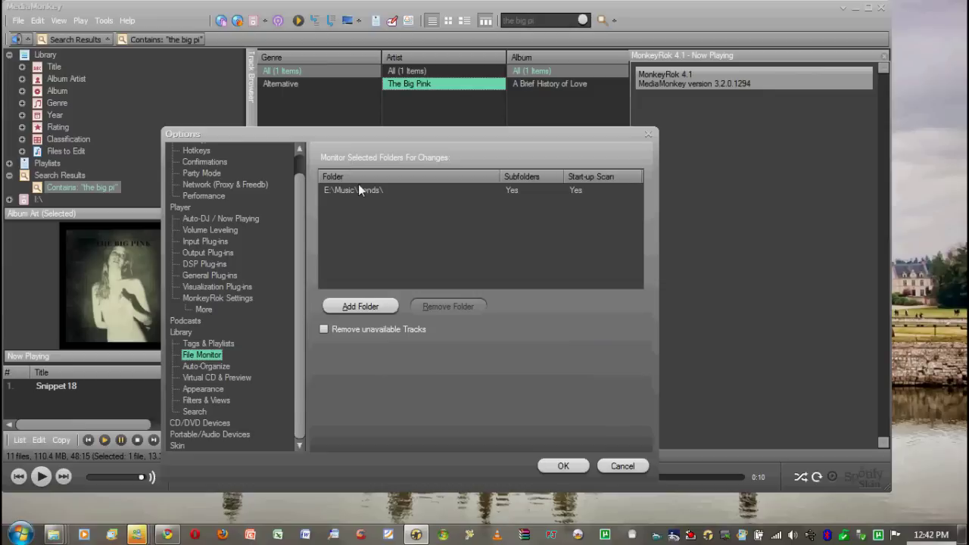
Start adding a folder to the monitored folders and browse to the Users folder on Local Disk (C:).
mouse_move(359, 186)
click(362, 307)
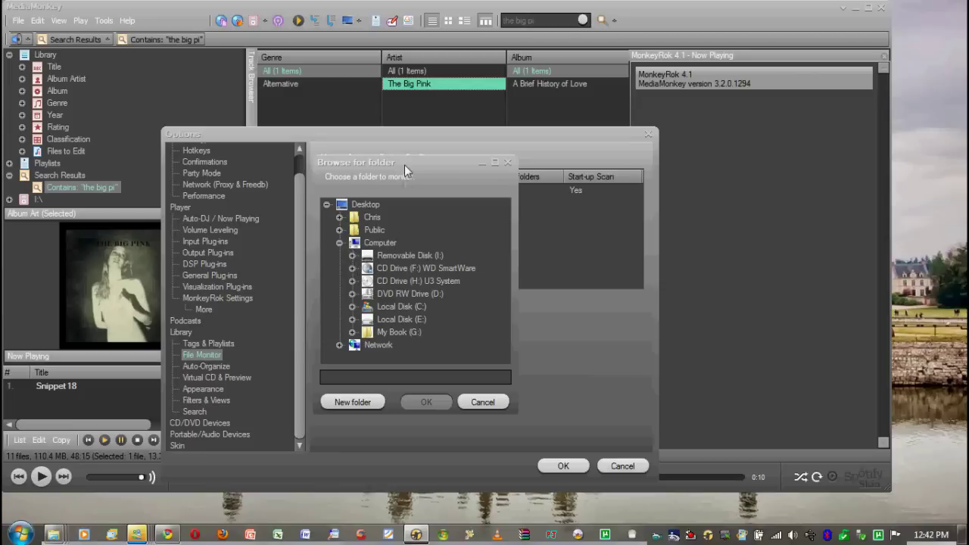
drag(404, 164, 513, 164)
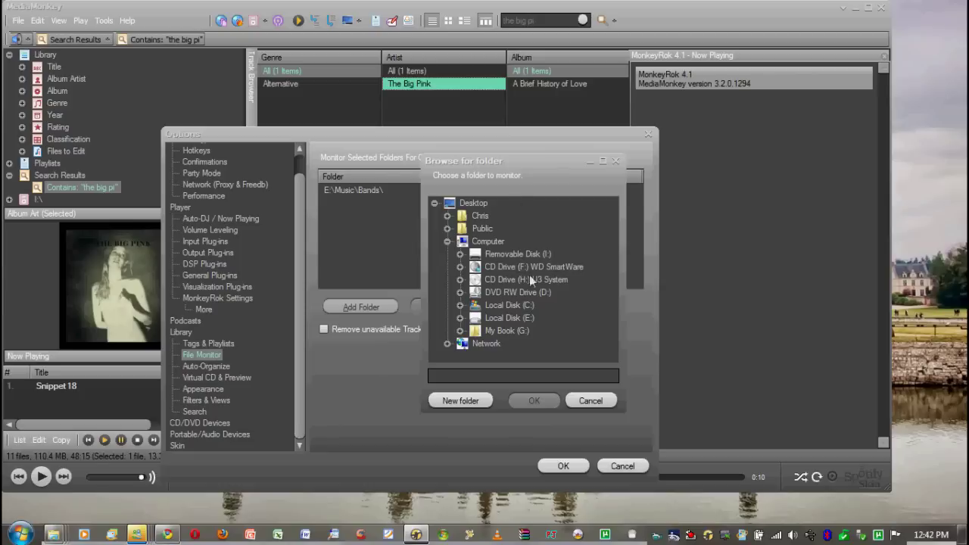
click(509, 305)
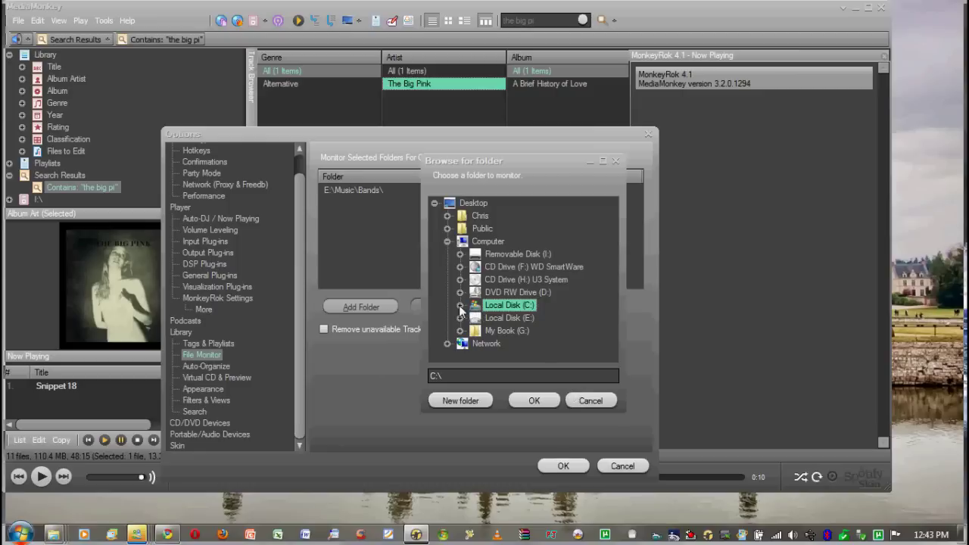
click(460, 306)
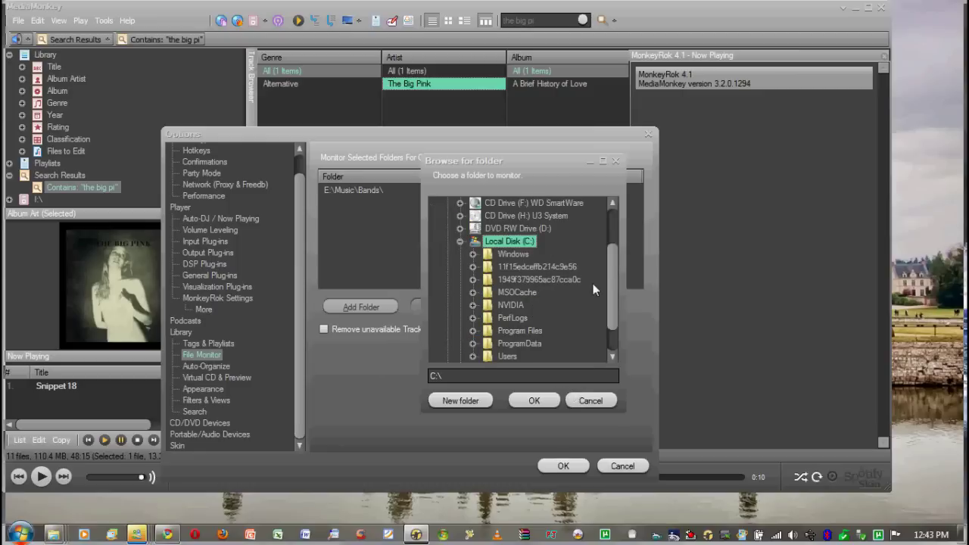
scroll(612, 291, down, 1)
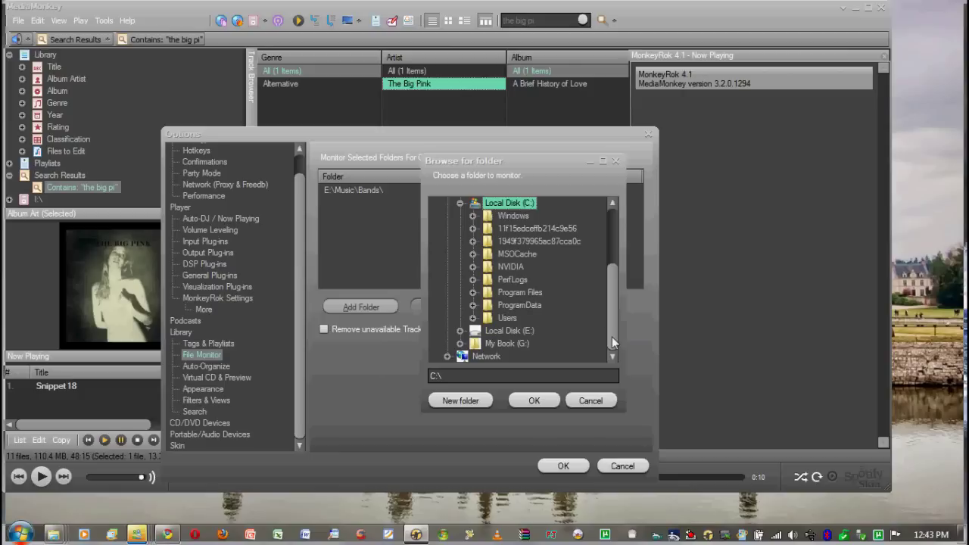
double_click(509, 316)
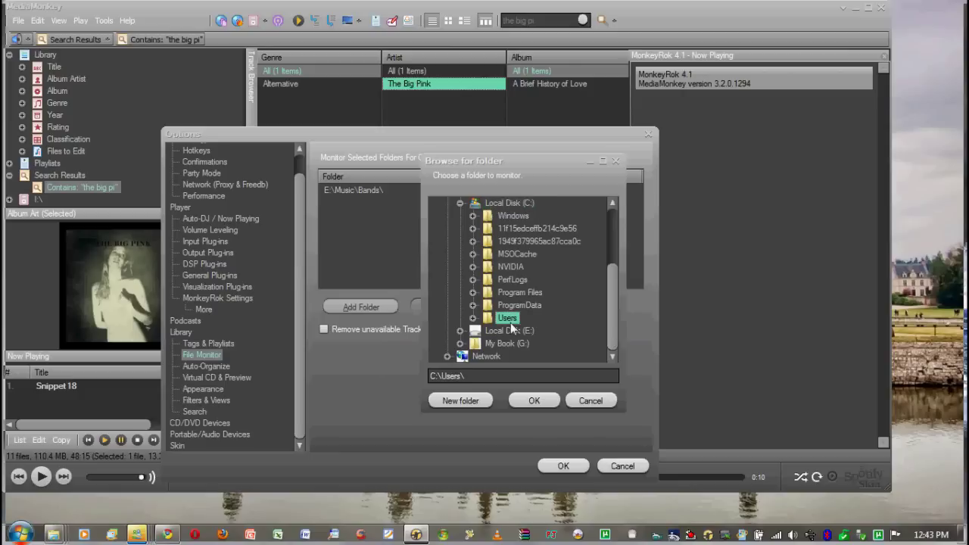
scroll(613, 304, down, 1)
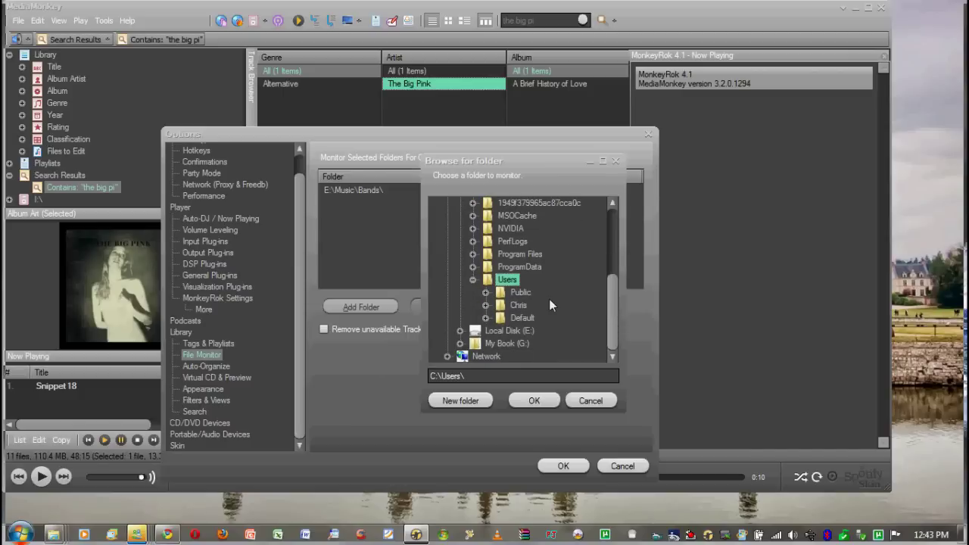
Browse the subfolders of the user's profile folder, then cancel the folder selection and leave the options without saving.
click(518, 304)
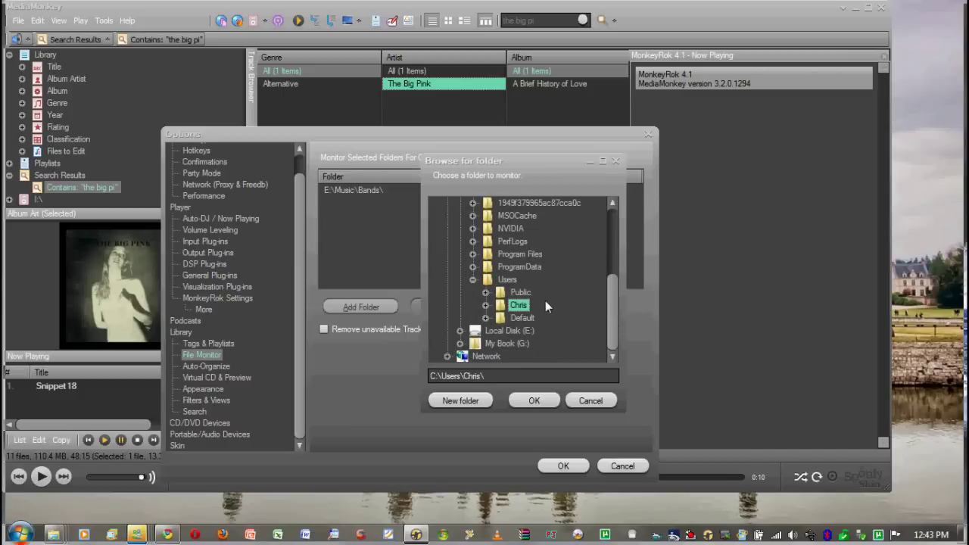
click(486, 305)
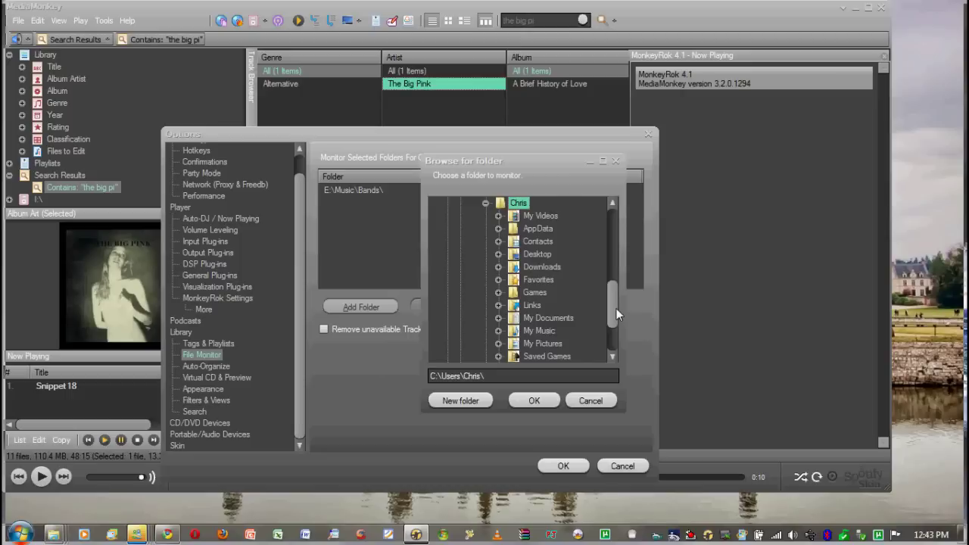
scroll(614, 323, down, 1)
scroll(613, 303, up, 5)
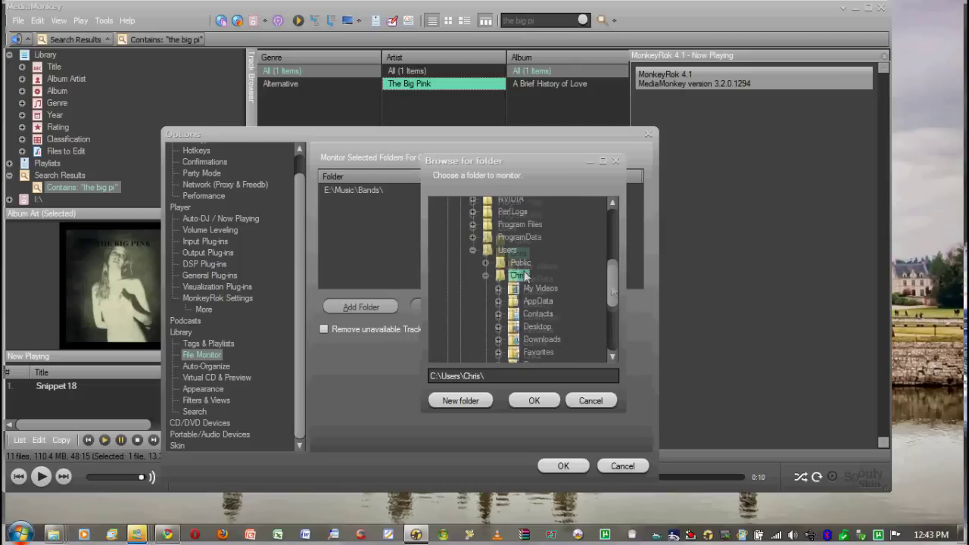
double_click(504, 303)
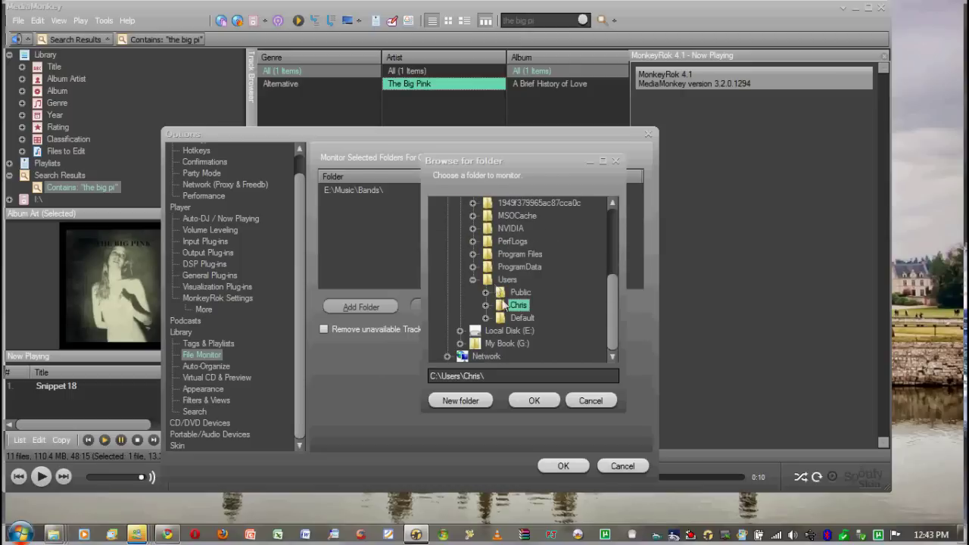
click(582, 402)
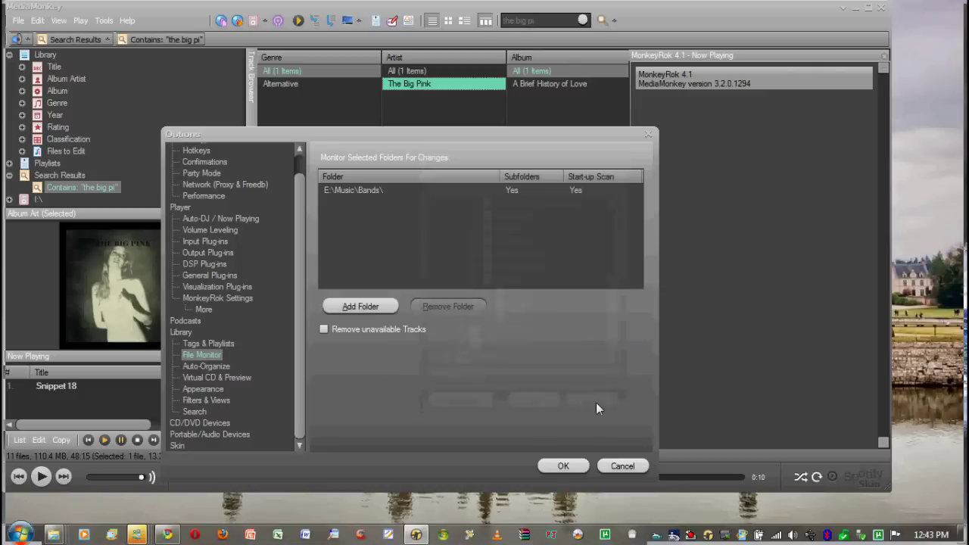
click(611, 465)
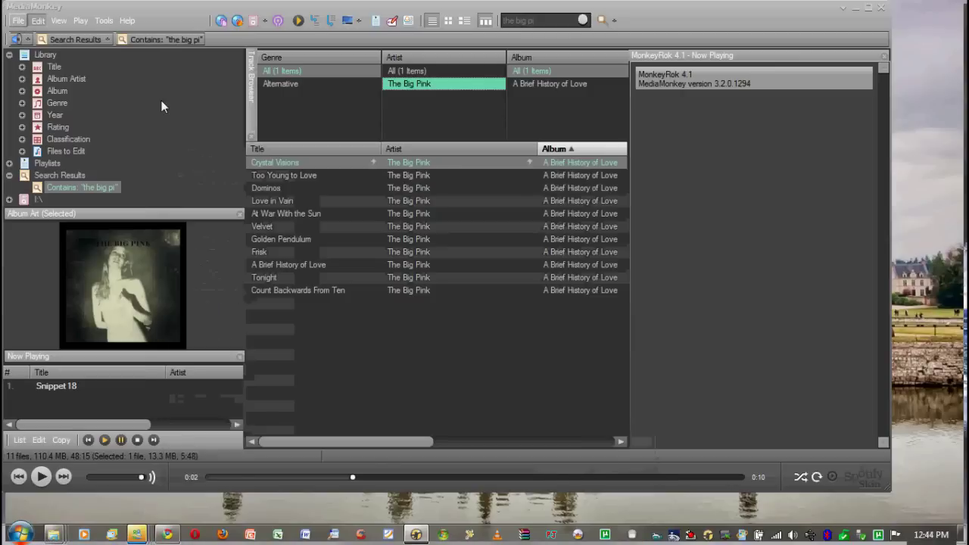
Look over the Open URL or File dialog, browse the files in the System32 folder, and cancel without opening anything.
click(15, 20)
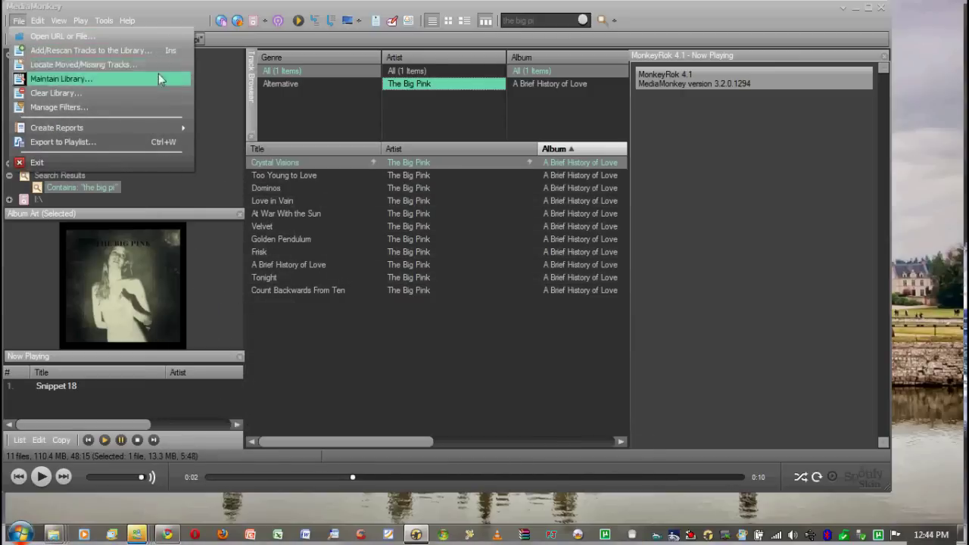
click(114, 36)
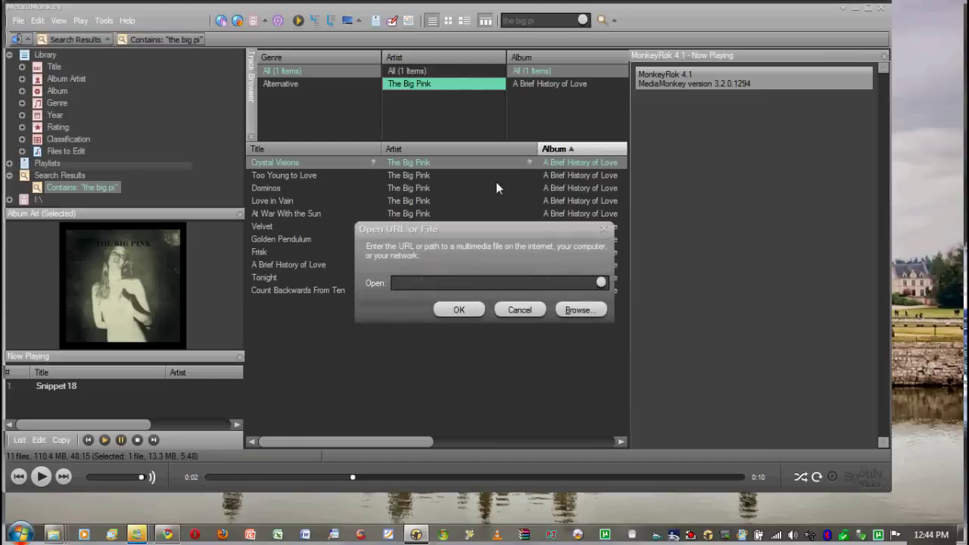
click(601, 283)
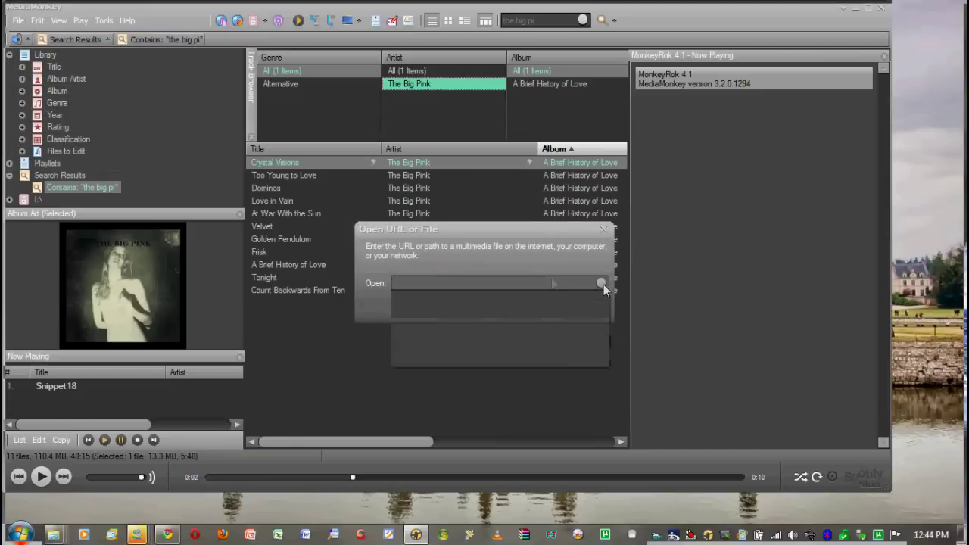
click(558, 258)
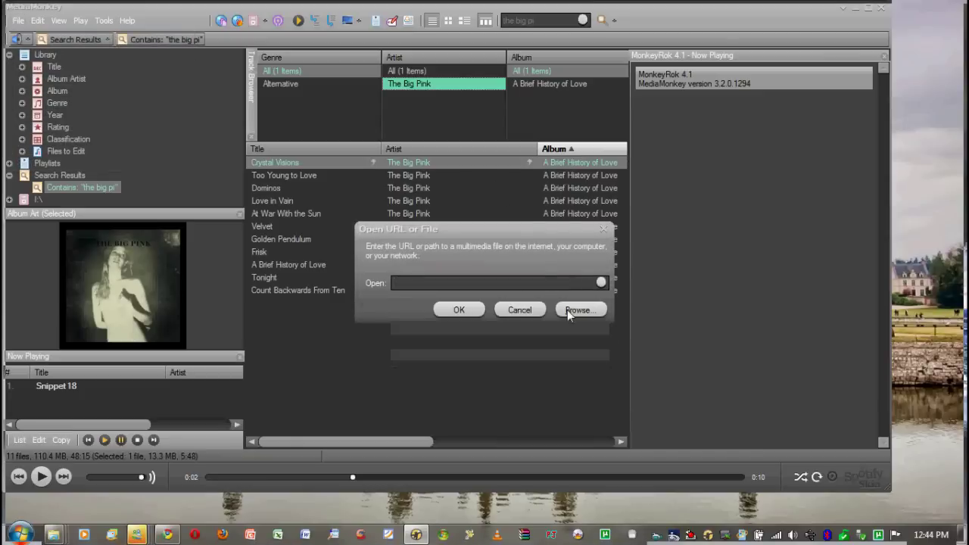
click(604, 228)
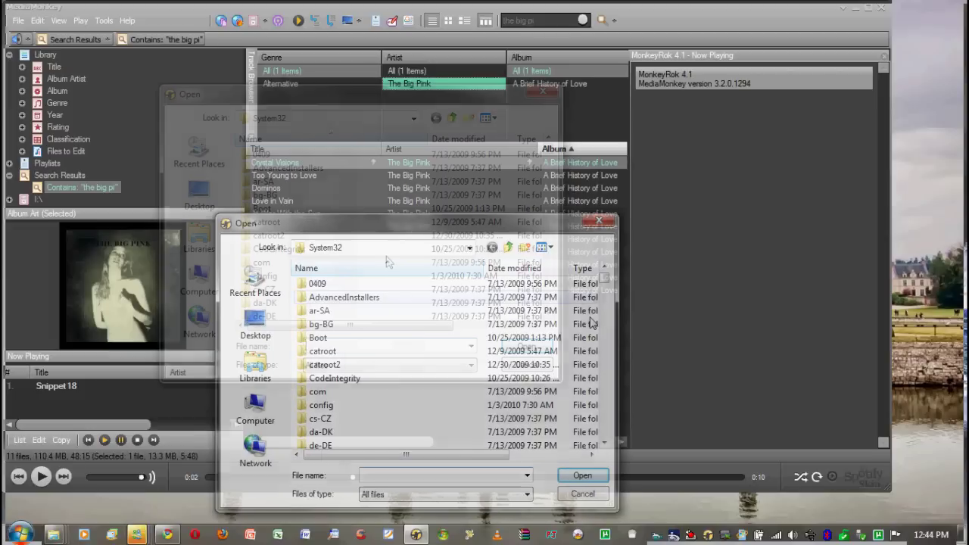
scroll(610, 303, down, 15)
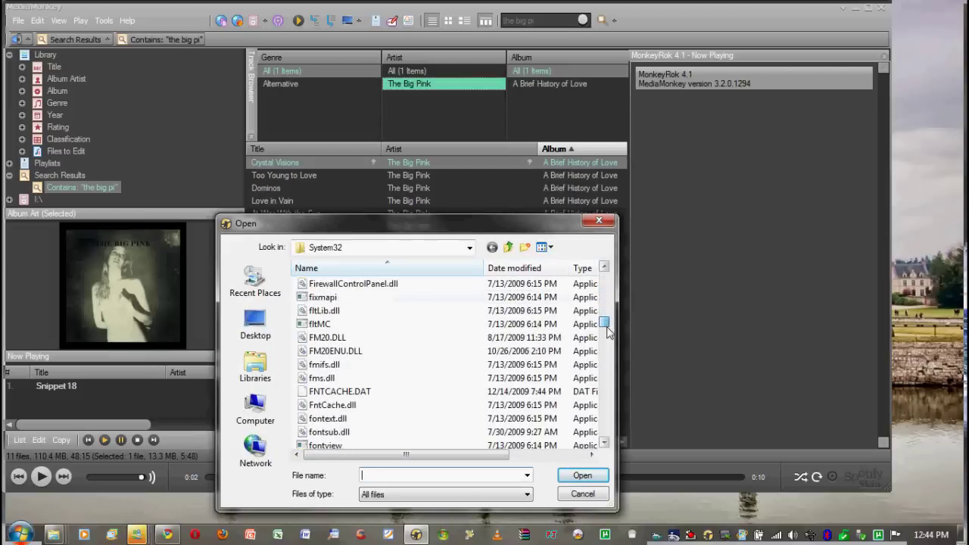
click(593, 492)
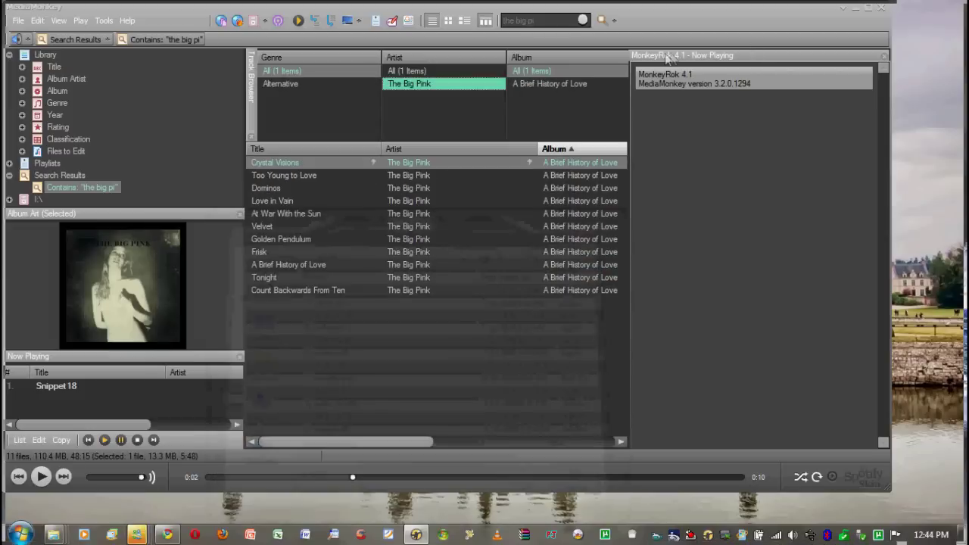